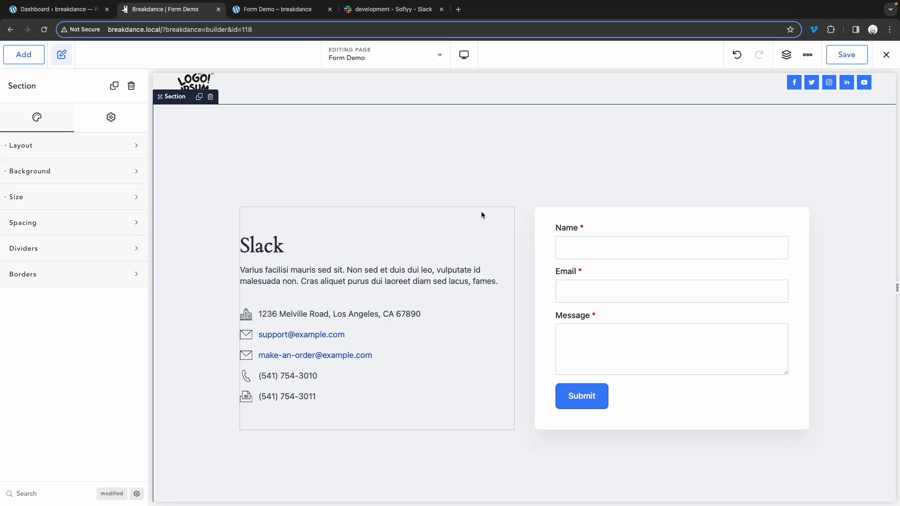
# Switch to Slack, search its apps for "Webhook" and start adding the Incoming WebHooks app
pyautogui.click(401, 8)
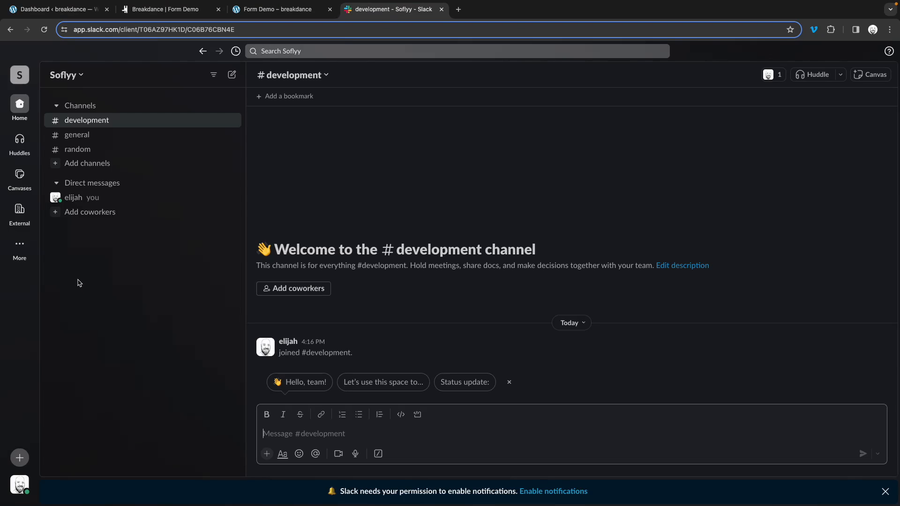
pyautogui.click(19, 245)
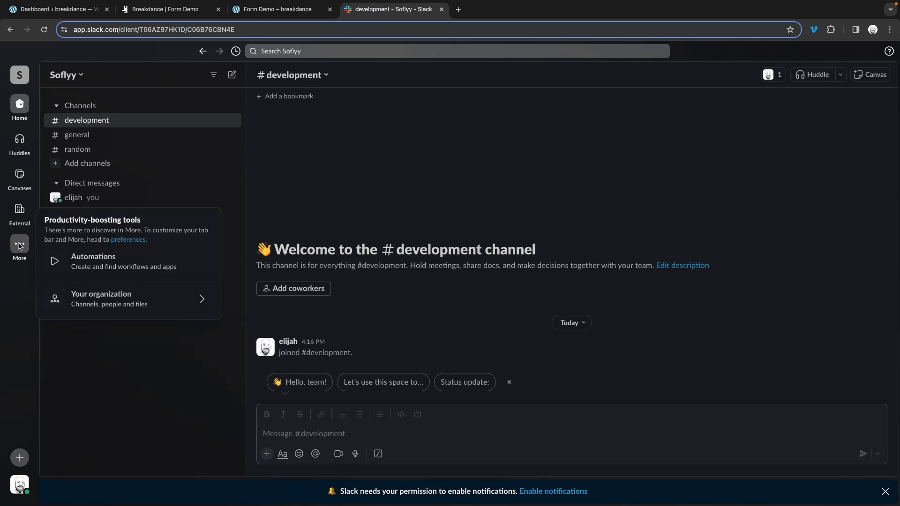
pyautogui.click(107, 261)
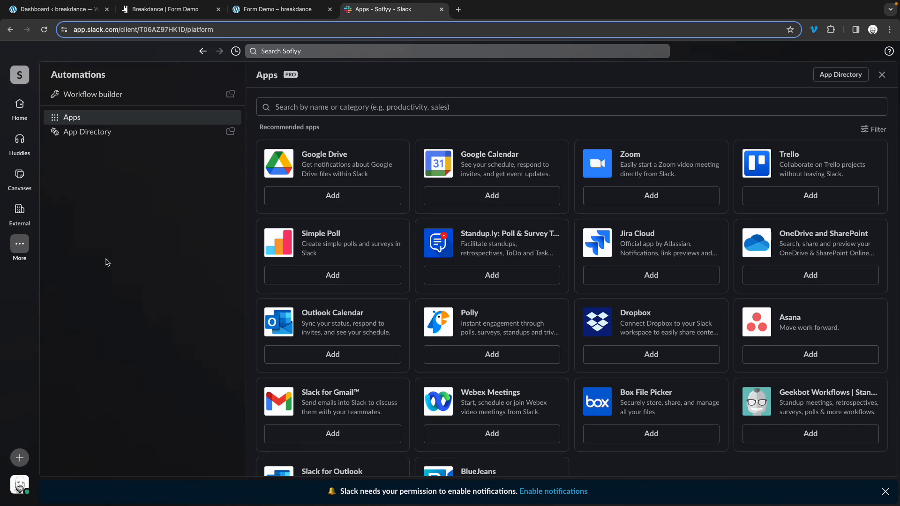
pyautogui.click(319, 105)
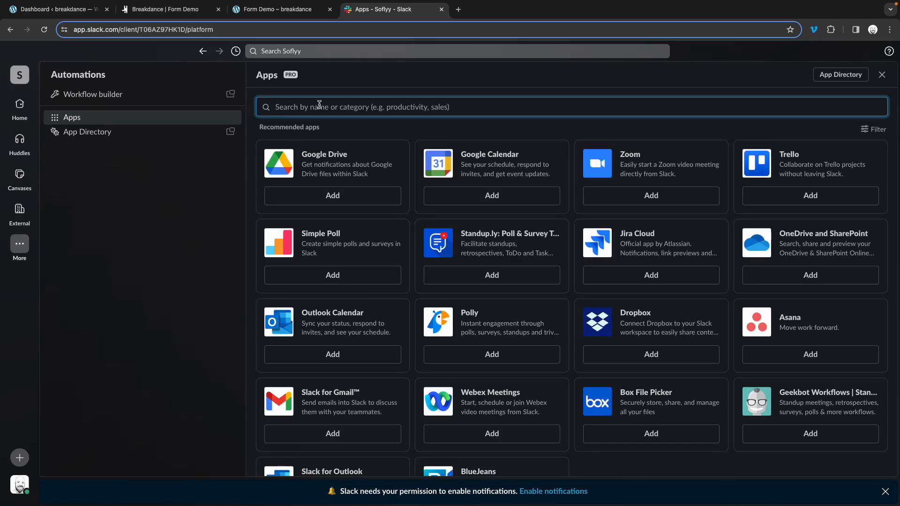
pyautogui.write('Webhook')
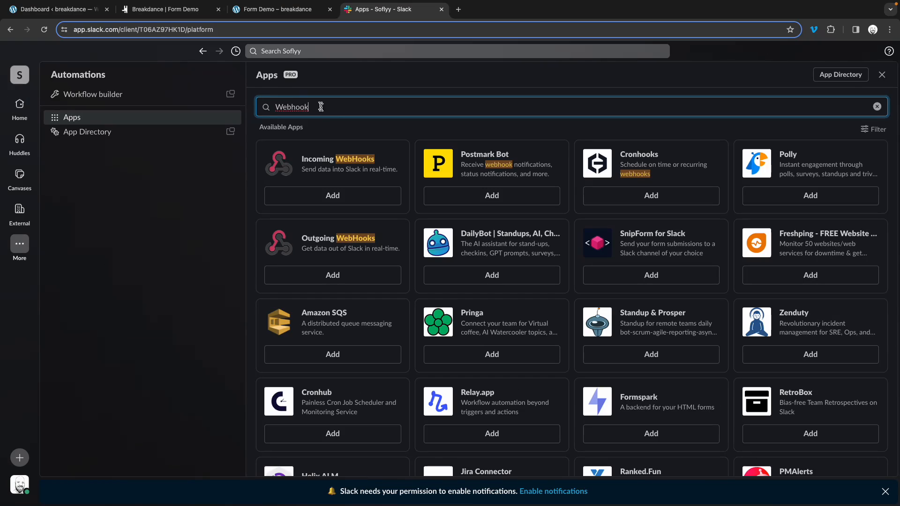
pyautogui.click(331, 195)
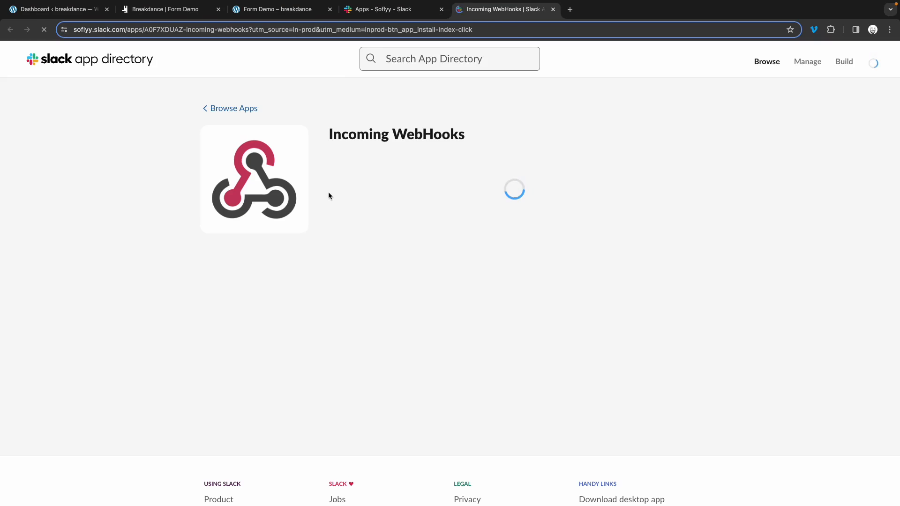
pyautogui.click(261, 263)
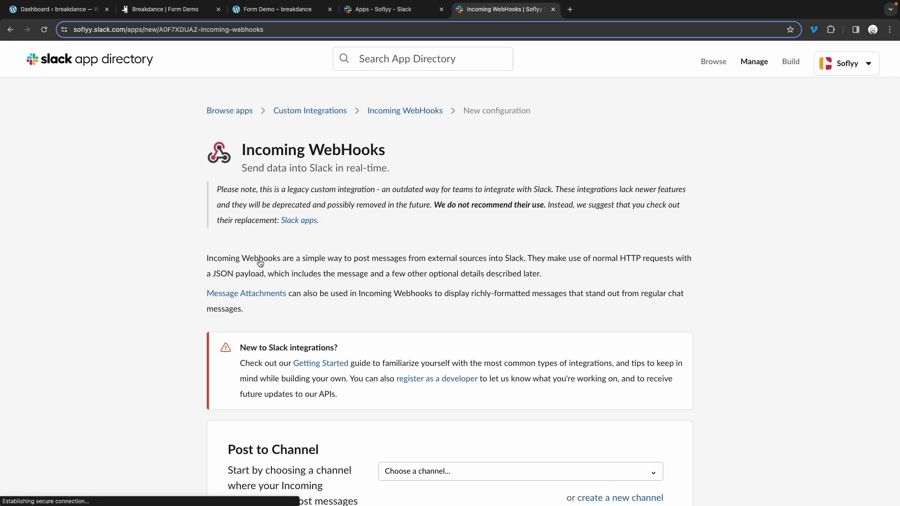
# Set the incoming webhook to post to the #general channel and add the integration
pyautogui.scroll(-7, 260, 263)
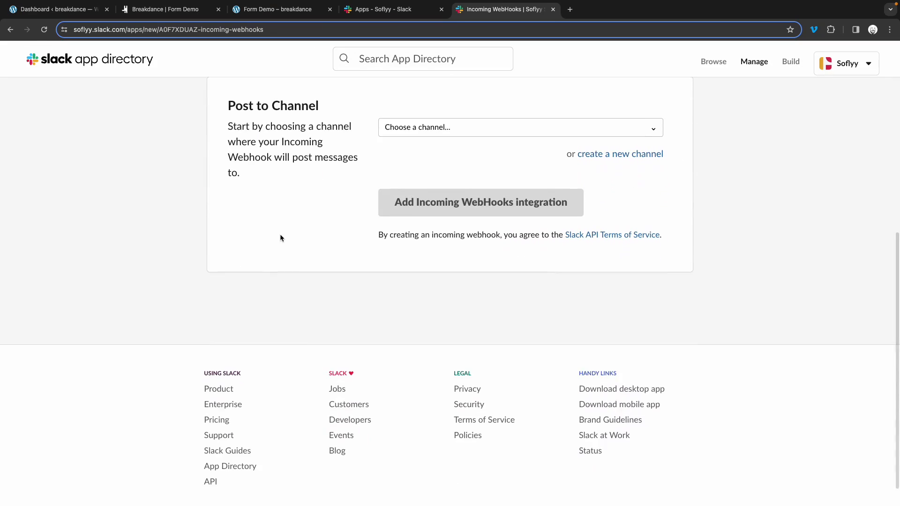
pyautogui.click(428, 137)
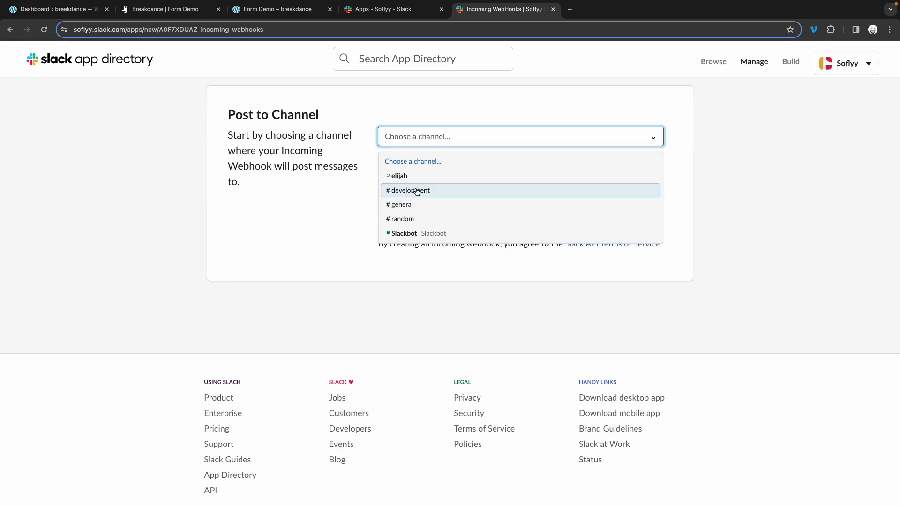
pyautogui.click(405, 208)
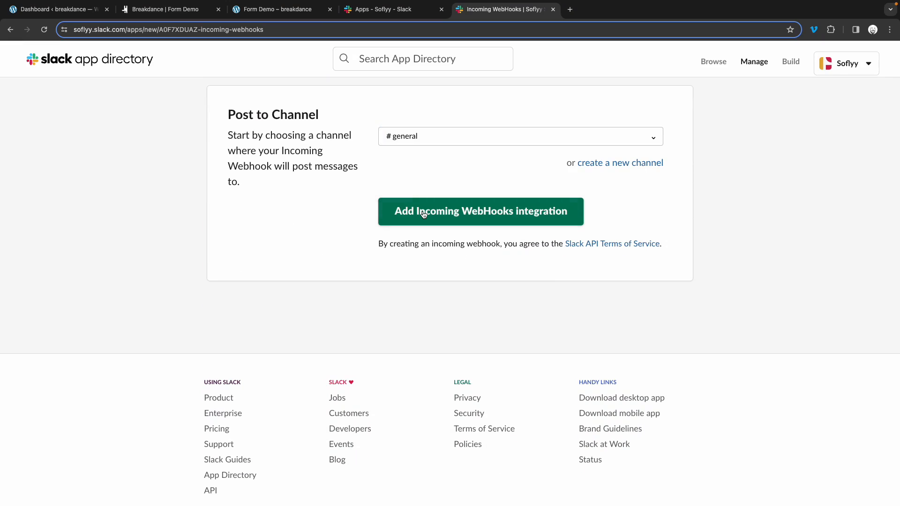
pyautogui.click(424, 214)
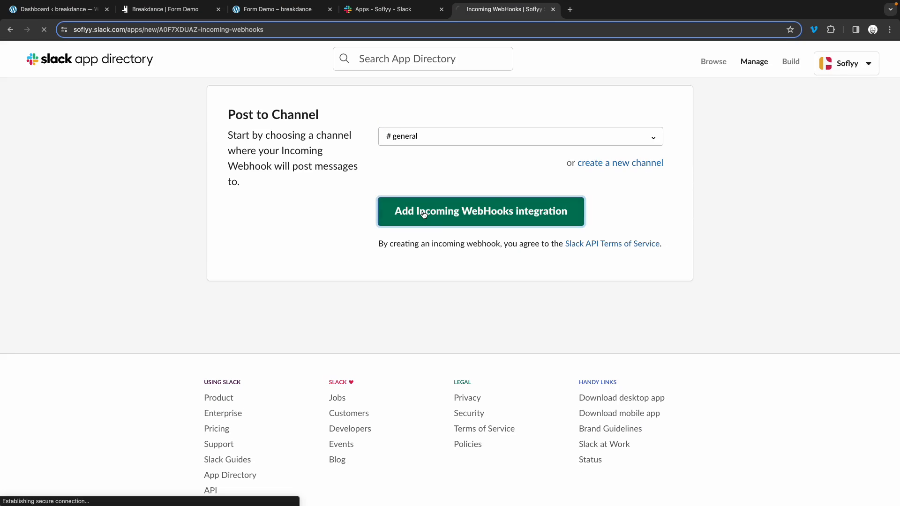
# Copy the new integration's Webhook URL from the setup instructions
pyautogui.scroll(-10, 424, 215)
pyautogui.scroll(3, 424, 215)
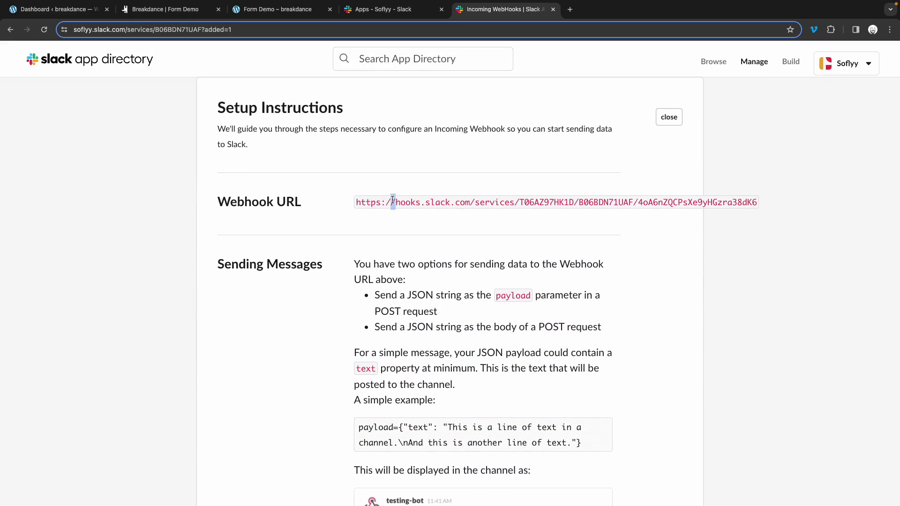
pyautogui.click(393, 200)
pyautogui.press('super+c')
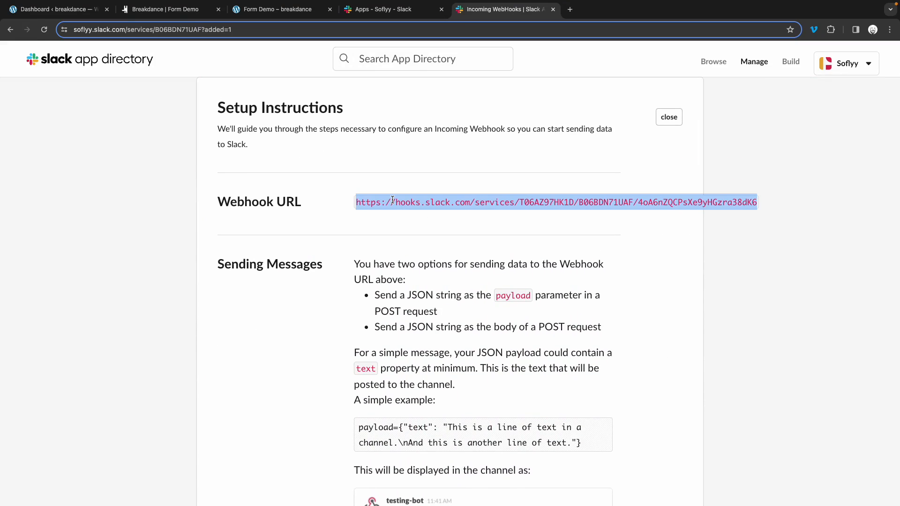
# Close the webhook setup page and view the #general channel in the Slack workspace
pyautogui.click(553, 9)
pyautogui.click(19, 104)
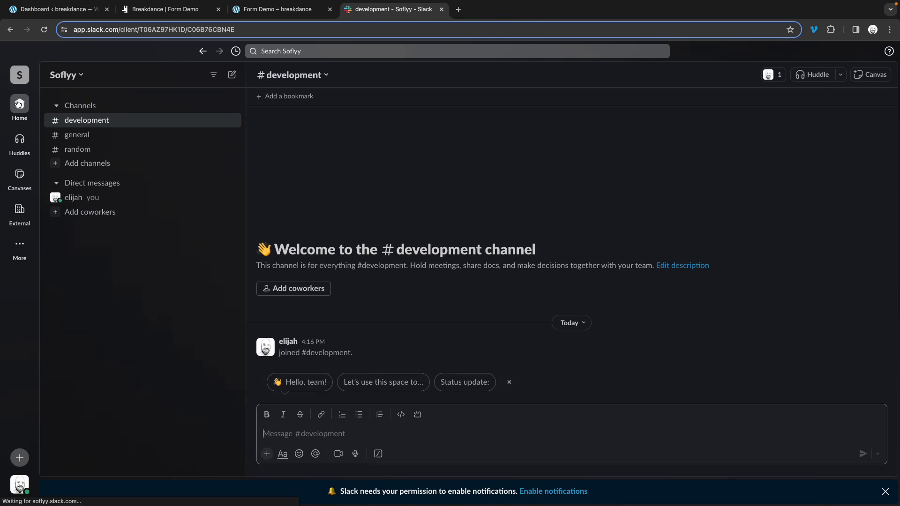
pyautogui.click(81, 136)
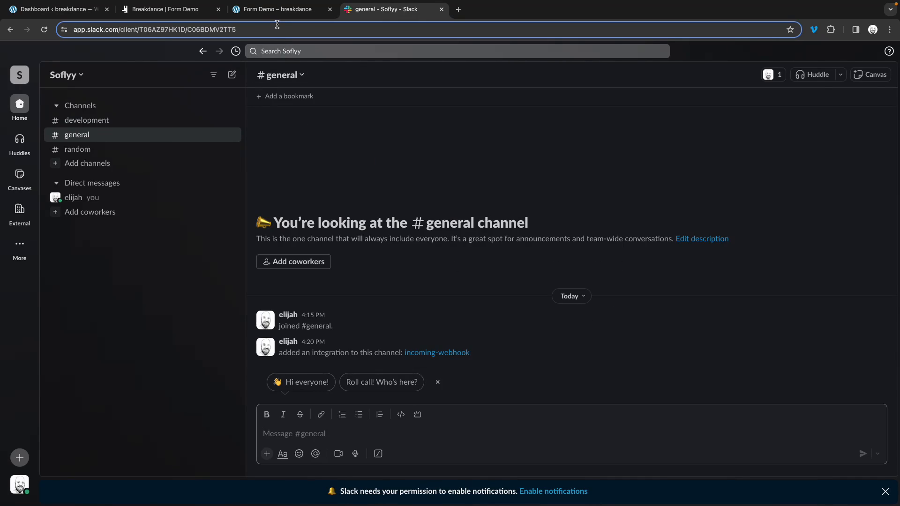
# Switch to the WordPress dashboard and open the API Keys page of the Breakdance settings
pyautogui.click(58, 13)
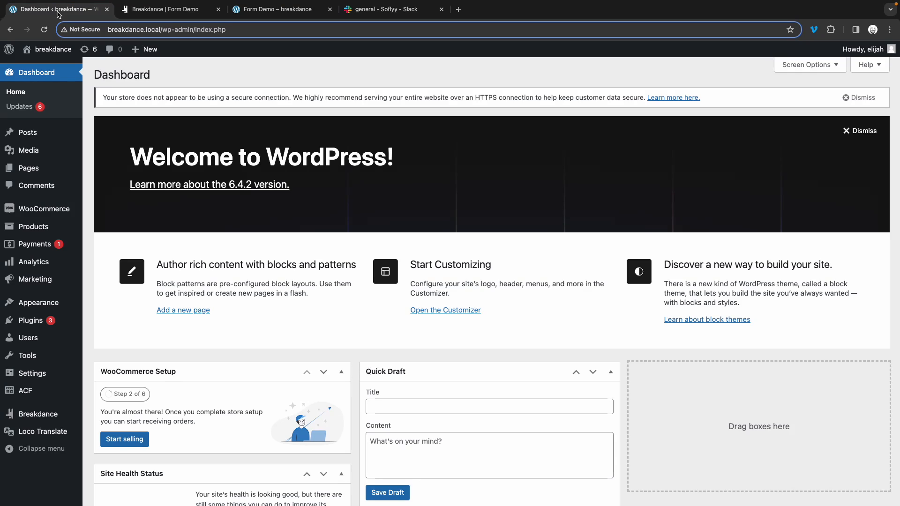
pyautogui.moveTo(42, 416)
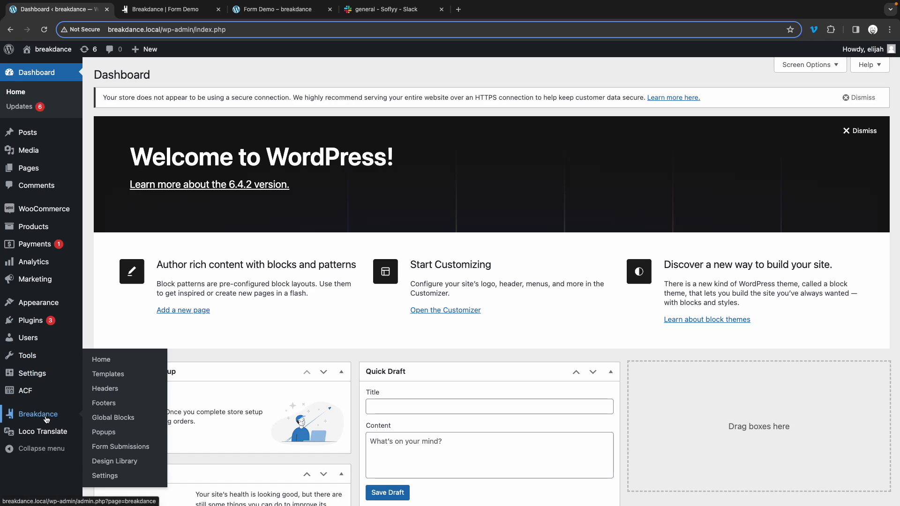
pyautogui.click(104, 476)
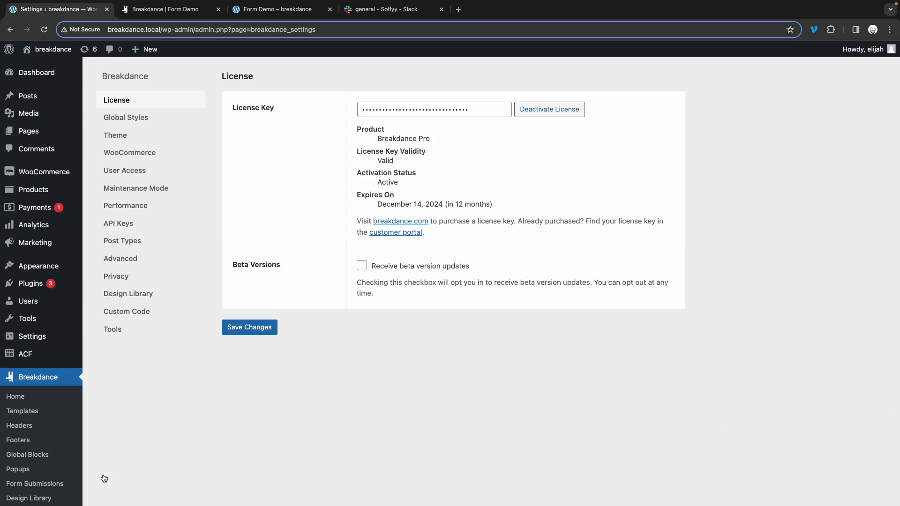
pyautogui.click(116, 223)
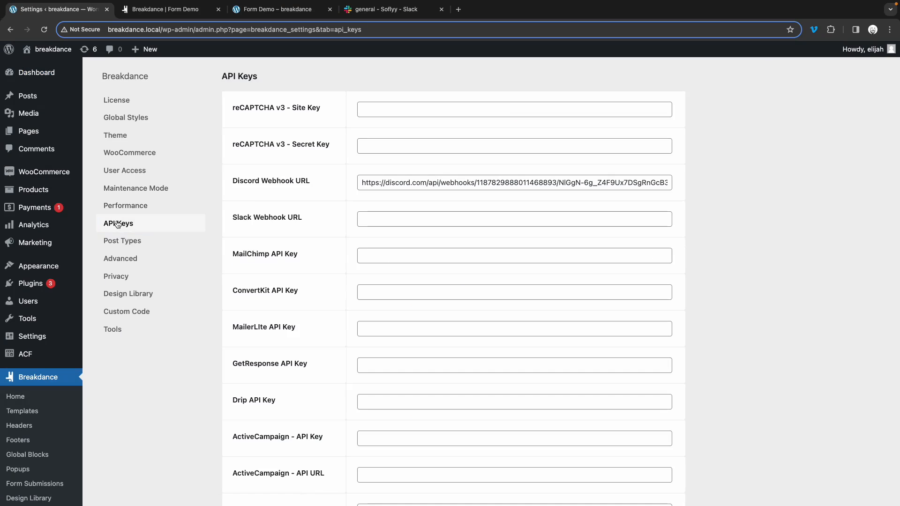
# Paste the copied webhook address as the Slack Webhook URL and save the API key settings
pyautogui.click(390, 221)
pyautogui.press('super+v')
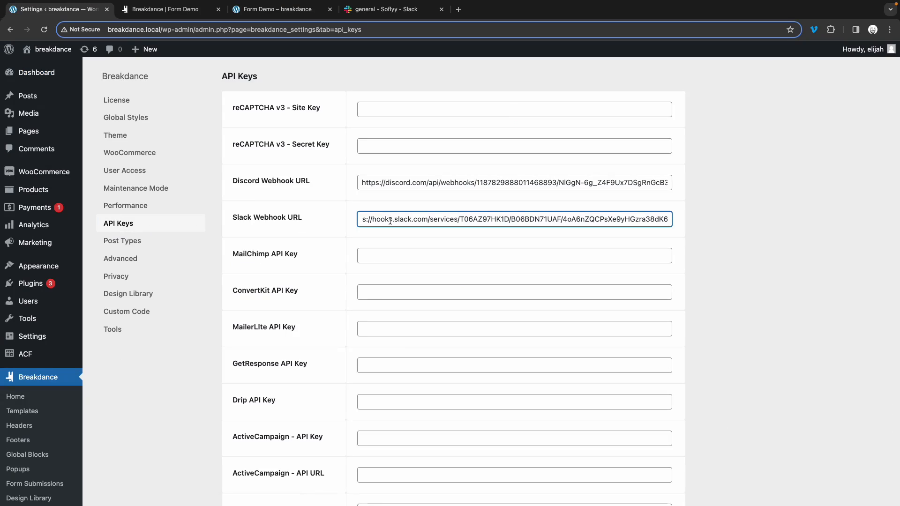
pyautogui.moveTo(311, 220); pyautogui.dragTo(244, 222)
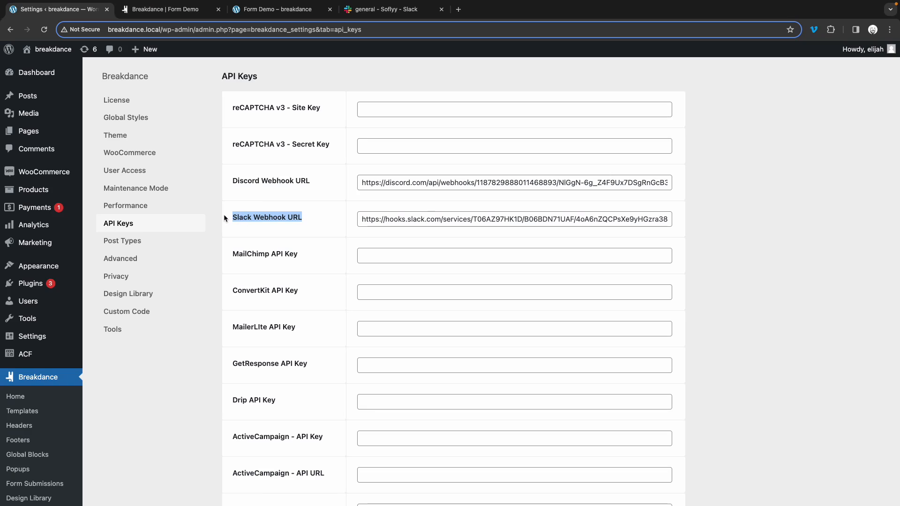
pyautogui.scroll(-5, 223, 215)
pyautogui.click(244, 459)
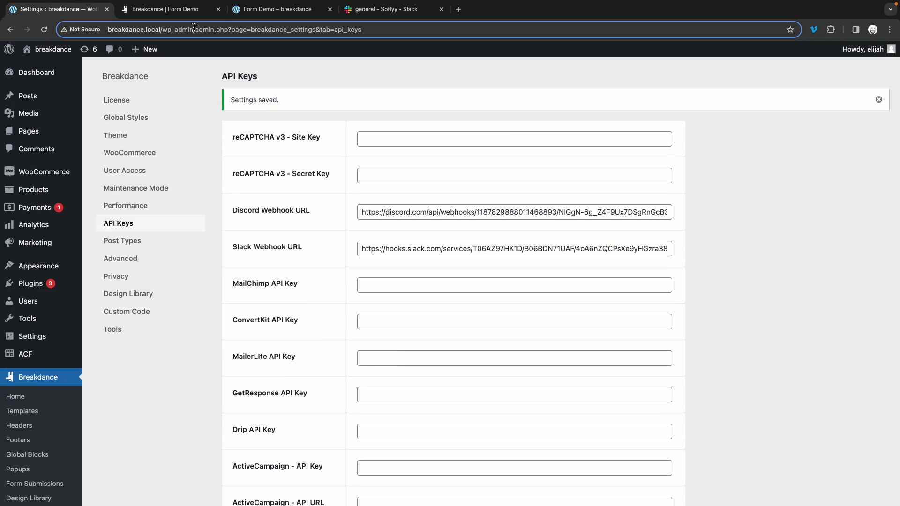
# In the Breakdance builder, add Slack to the contact form's actions after submission
pyautogui.click(189, 11)
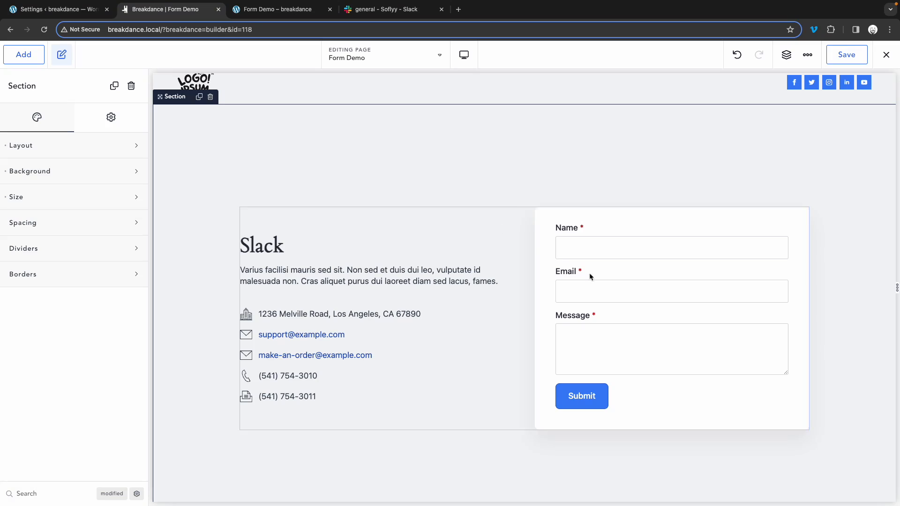
pyautogui.click(602, 294)
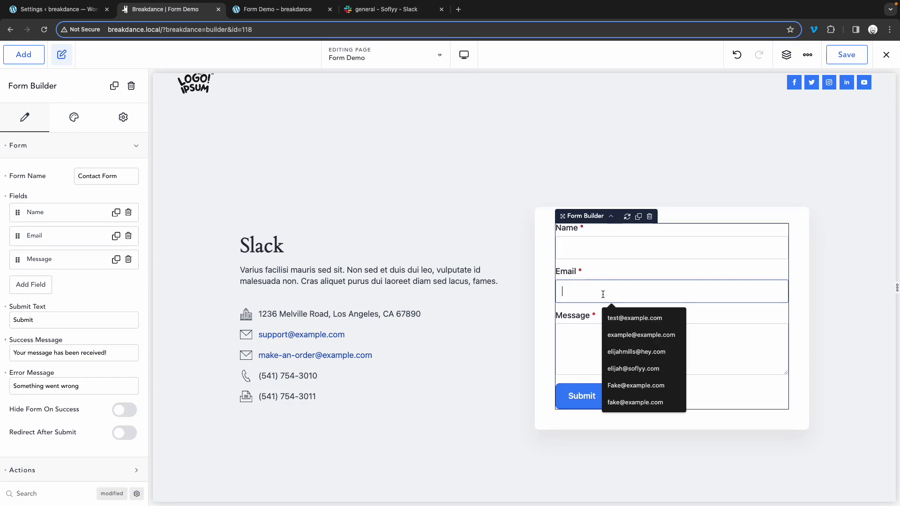
pyautogui.click(128, 146)
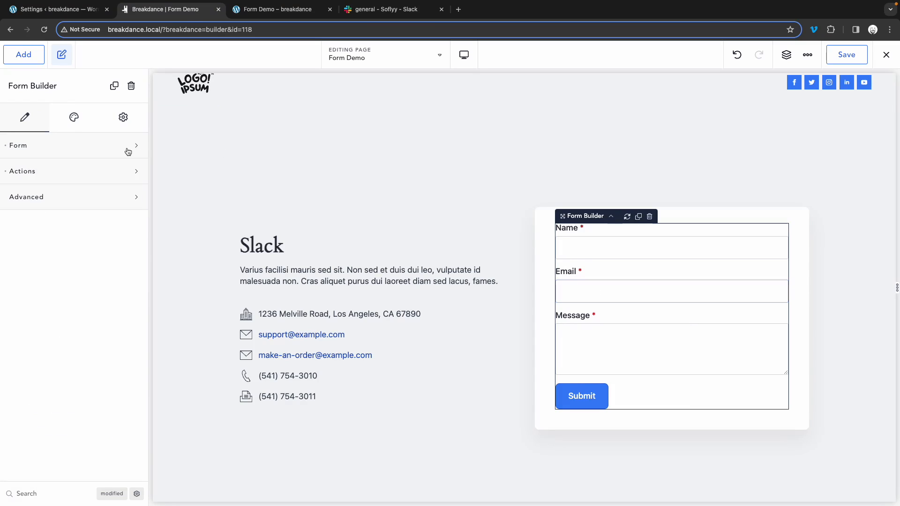
pyautogui.click(103, 175)
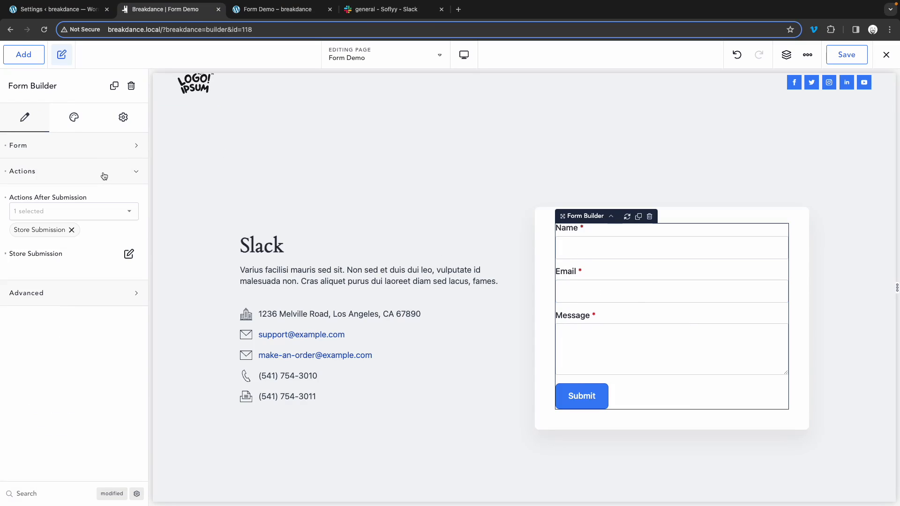
pyautogui.click(116, 215)
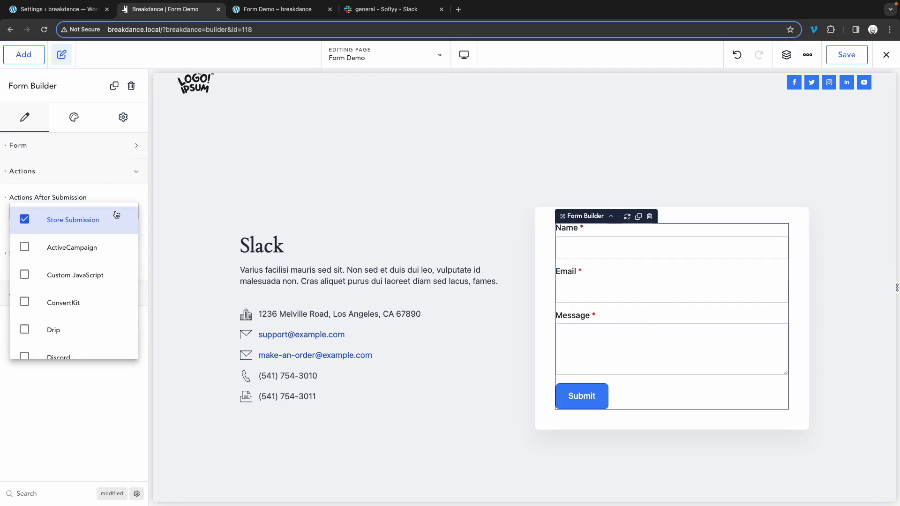
pyautogui.scroll(-3, 71, 291)
pyautogui.click(54, 299)
pyautogui.click(91, 401)
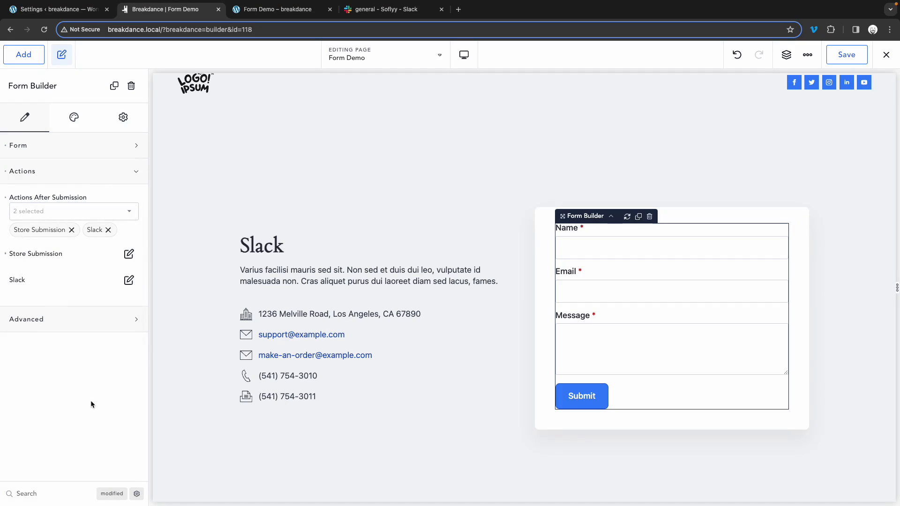
# Give the Slack action the message text "Hello Slack!", title "Test" and description "This is a message from my form.", including form data and timestamp
pyautogui.click(129, 281)
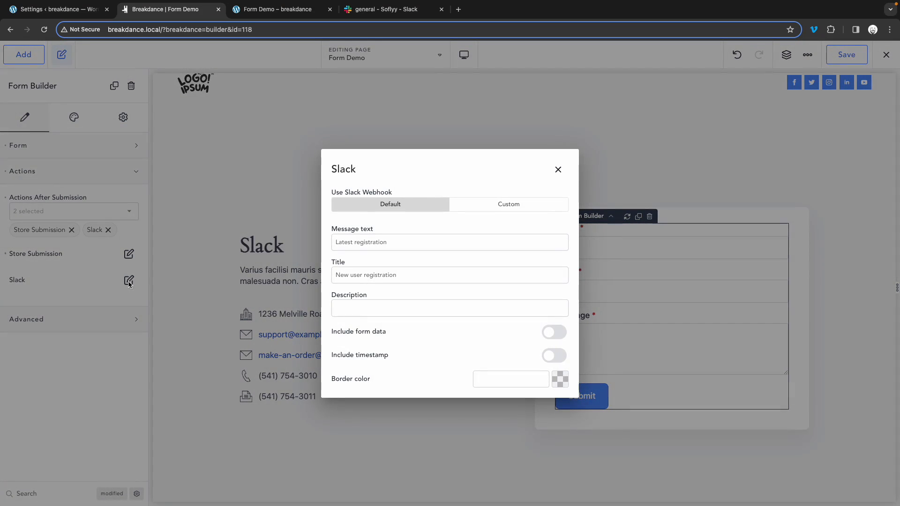
pyautogui.click(400, 237)
pyautogui.write('Hello Slack!TesThis is a mes')
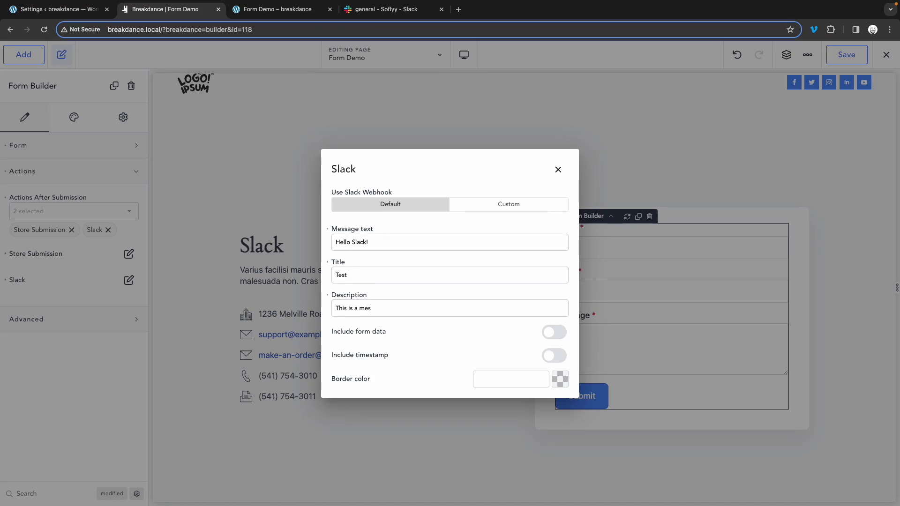
pyautogui.write('sage from my form.')
pyautogui.click(553, 332)
pyautogui.click(551, 357)
# Set the Slack message's border color to magenta #FB21FFFF and save the page
pyautogui.click(560, 379)
pyautogui.moveTo(537, 382); pyautogui.dragTo(541, 342)
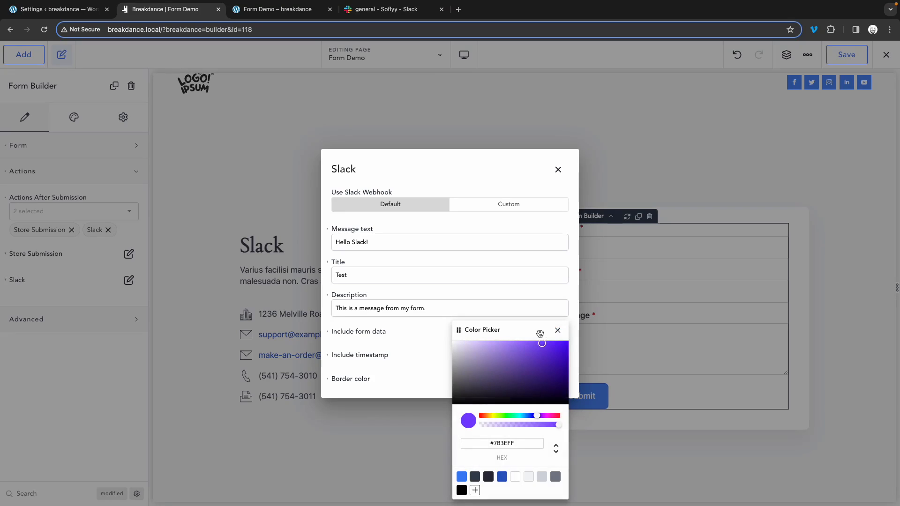
pyautogui.click(547, 416)
pyautogui.click(554, 346)
pyautogui.click(407, 346)
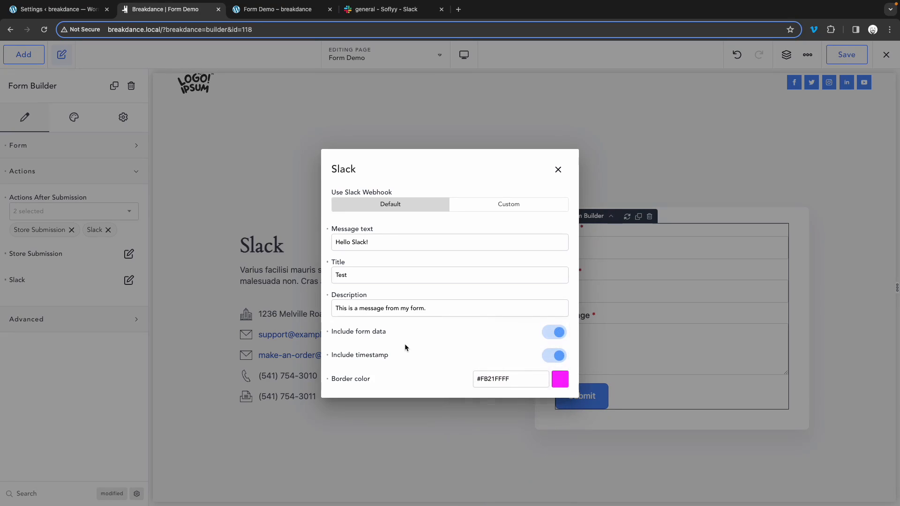
pyautogui.click(787, 184)
pyautogui.click(854, 55)
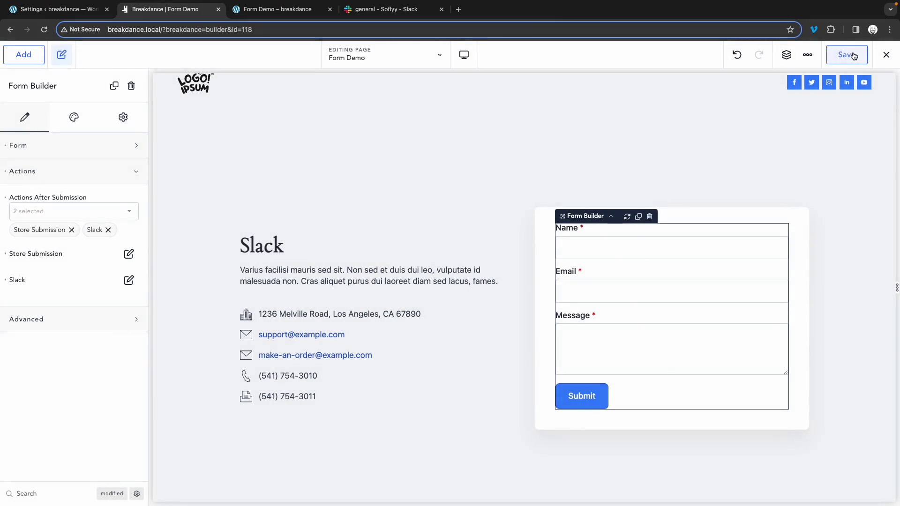
# Reload the published Form Demo page and fill in the sender's name and email address in the contact form
pyautogui.click(298, 11)
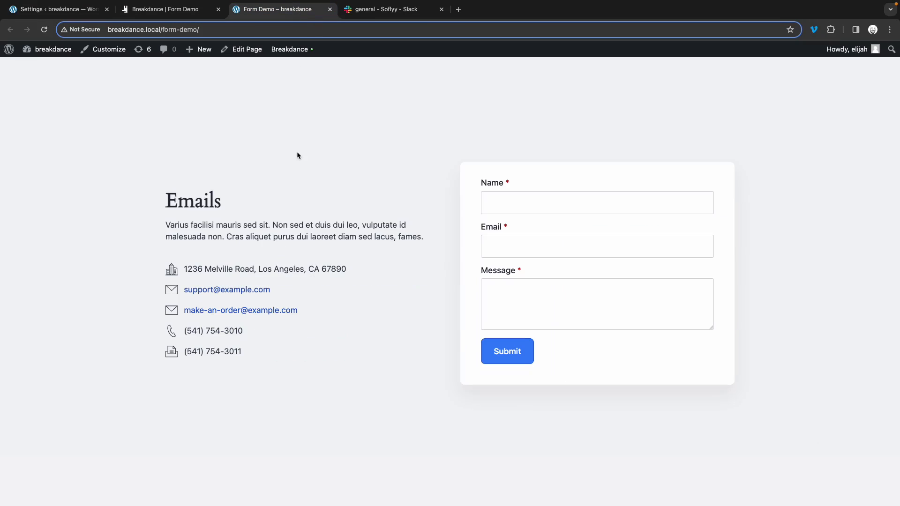
pyautogui.press('super+r')
pyautogui.click(536, 205)
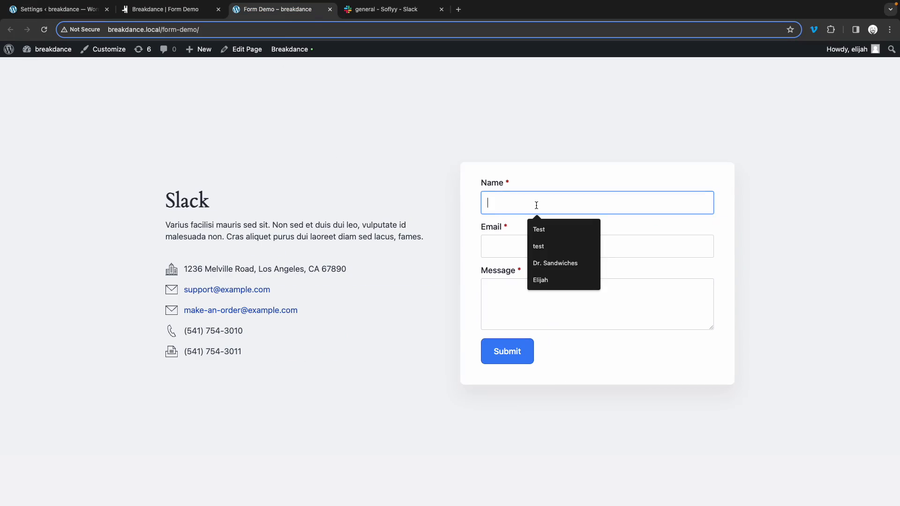
pyautogui.write('Elijah')
pyautogui.press('Tab')
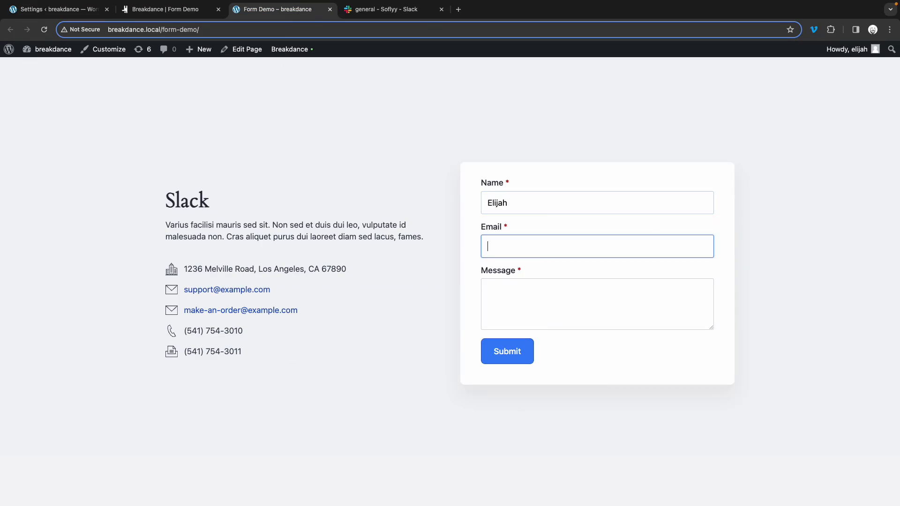
pyautogui.write('elijah@exa')
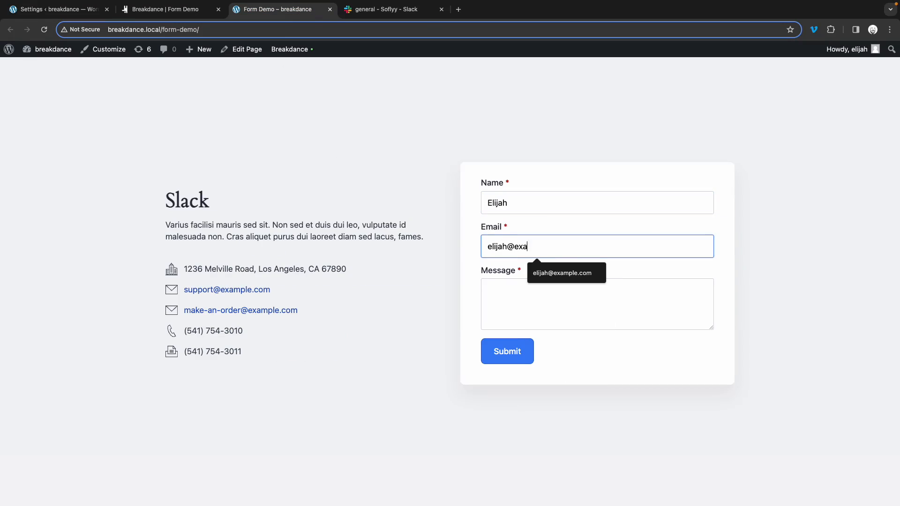
pyautogui.write('mple.com')
# Submit the form with the message "This is my message from Breakdance to Slack." and check the #general channel in Slack
pyautogui.click(487, 291)
pyautogui.write('Th')
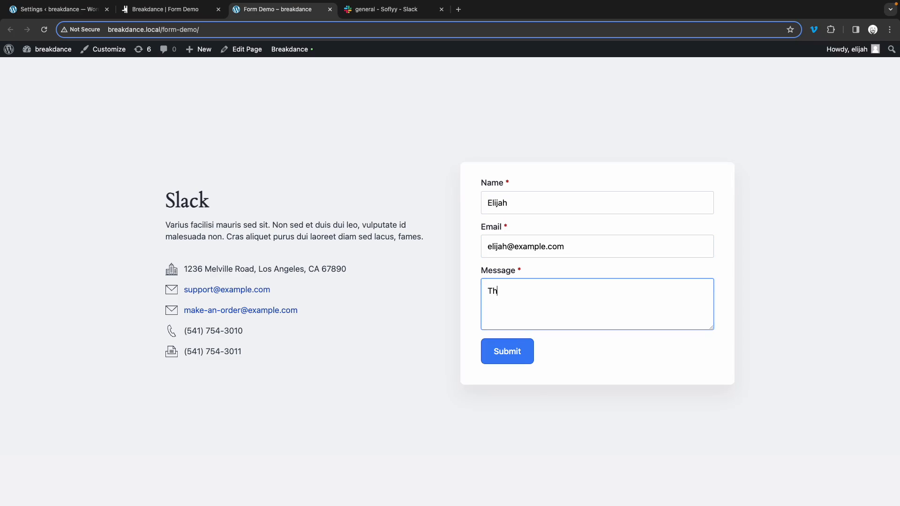
pyautogui.write('is is my message from Breakdance to Slack.')
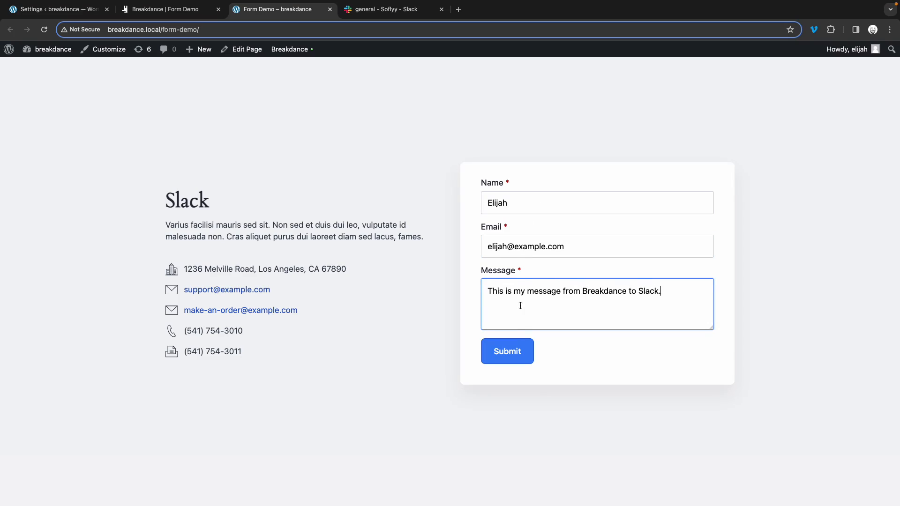
pyautogui.click(509, 358)
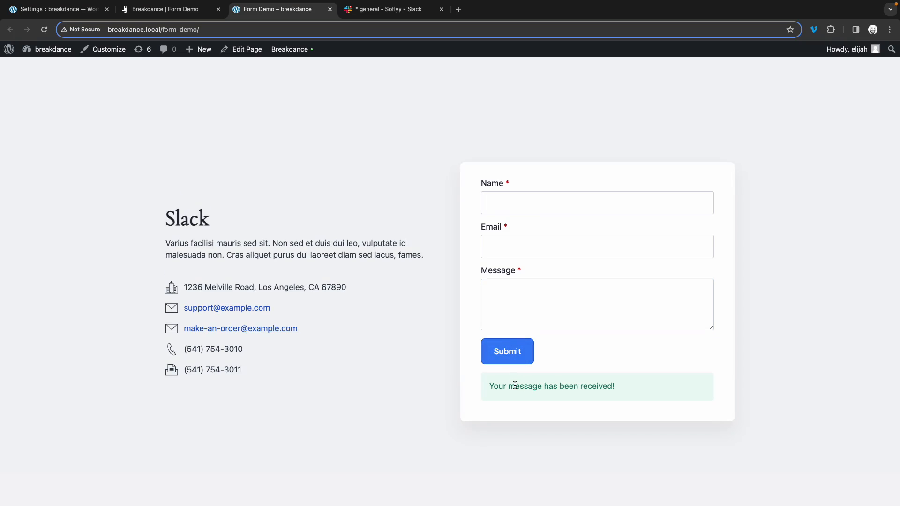
pyautogui.click(389, 13)
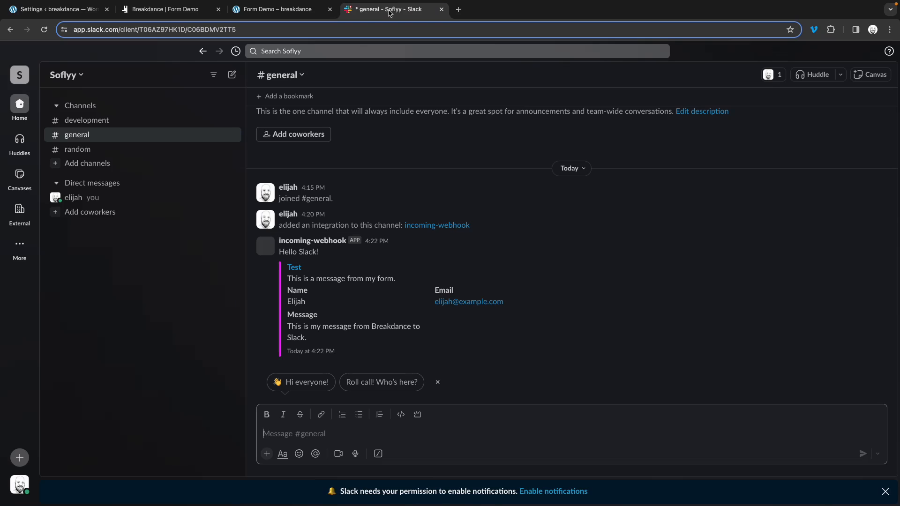